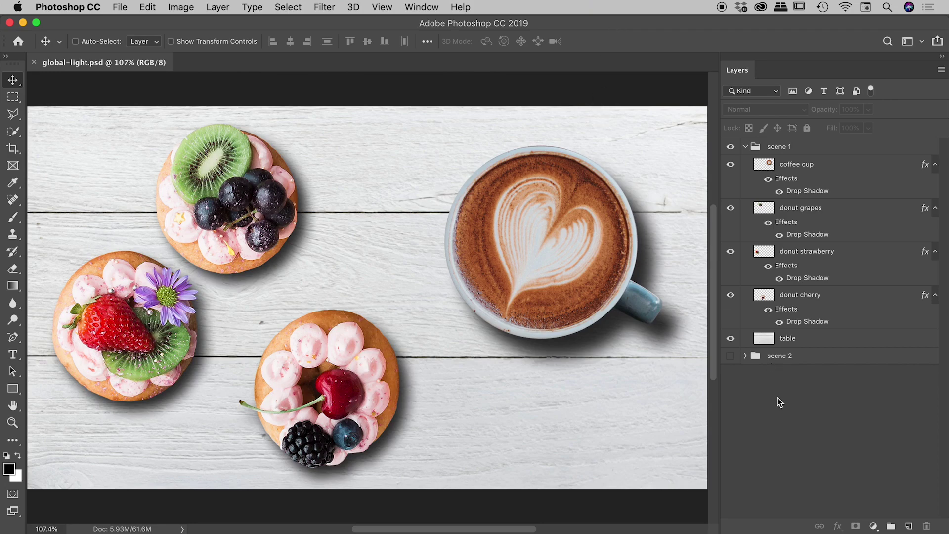
Step: Toggle the table, donut and coffee cup layers' visibility on and off to check each one
{"action": "left_click", "coordinate": [730, 338]}
{"action": "left_click", "coordinate": [730, 338]}
{"action": "left_click", "coordinate": [730, 295]}
{"action": "left_click", "coordinate": [730, 295]}
{"action": "left_click", "coordinate": [730, 251]}
{"action": "left_click", "coordinate": [730, 252]}
{"action": "left_click", "coordinate": [730, 208]}
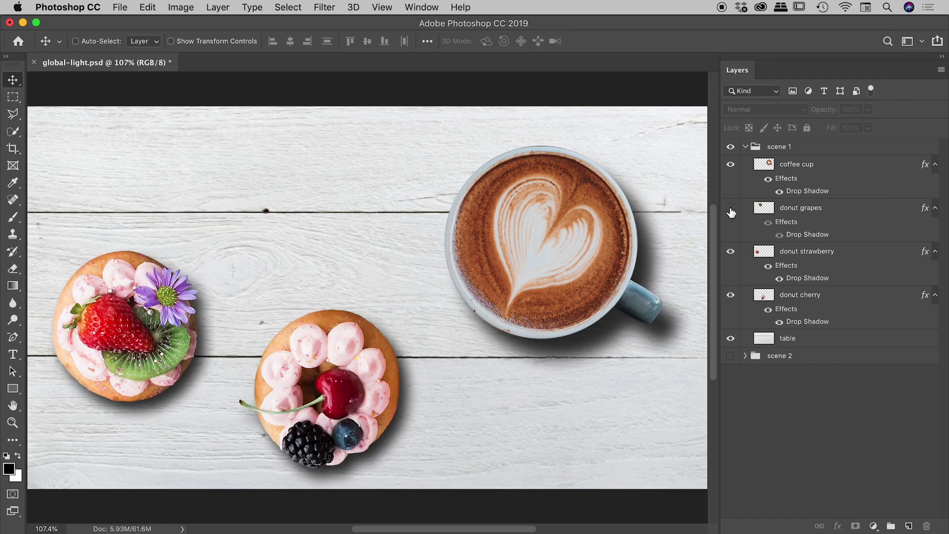
{"action": "left_click", "coordinate": [730, 208]}
{"action": "left_click", "coordinate": [730, 164]}
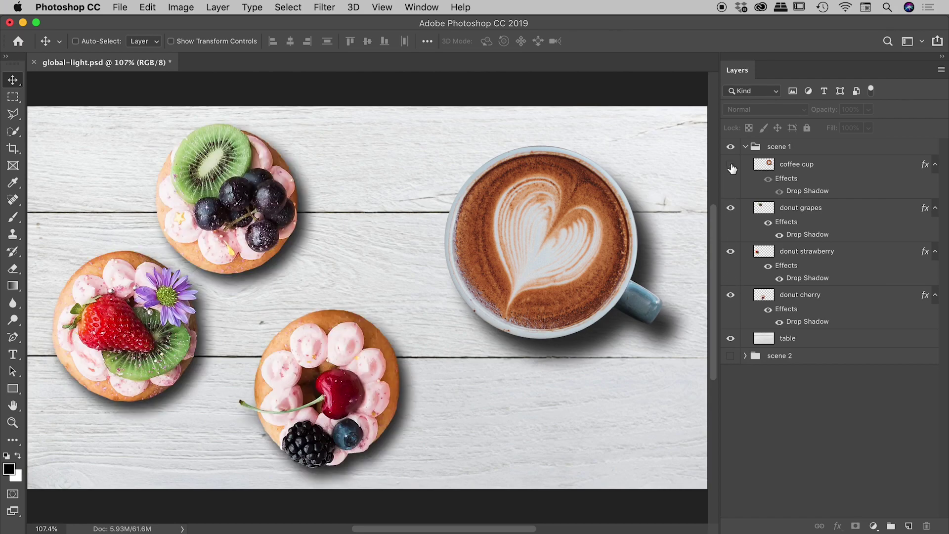
{"action": "left_click", "coordinate": [731, 166]}
{"action": "left_click", "coordinate": [835, 167]}
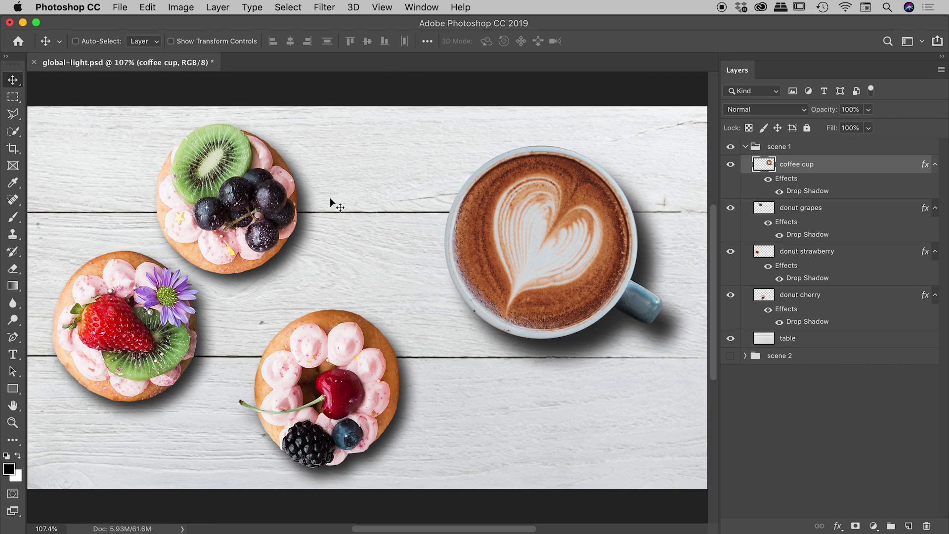
{"action": "left_click", "coordinate": [747, 394]}
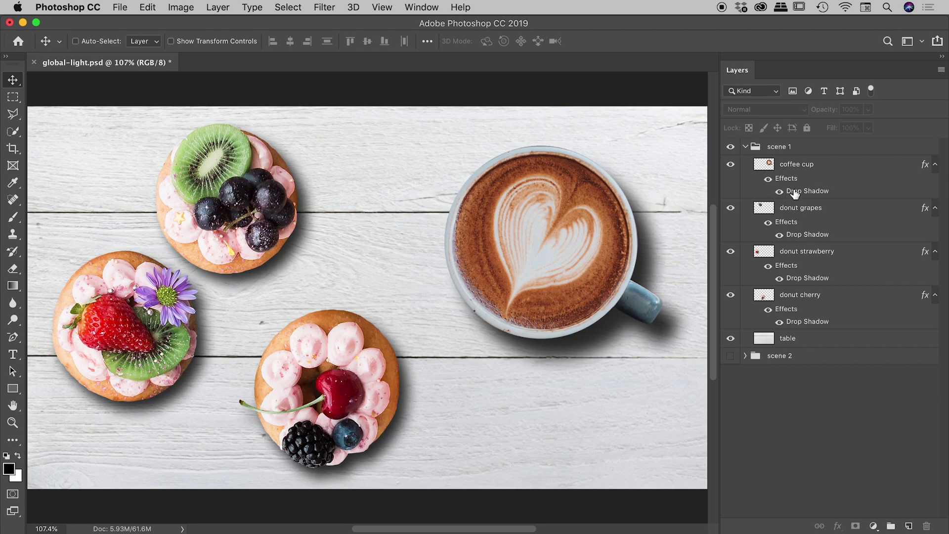
Step: Try a shorter distance on the donut grapes Drop Shadow, then cancel without keeping it
{"action": "left_click", "coordinate": [838, 207]}
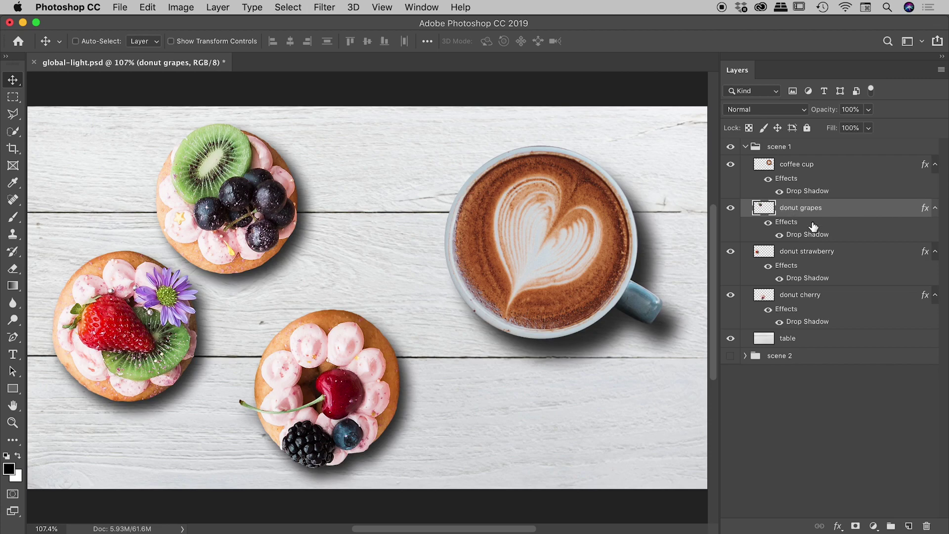
{"action": "double_click", "coordinate": [831, 236]}
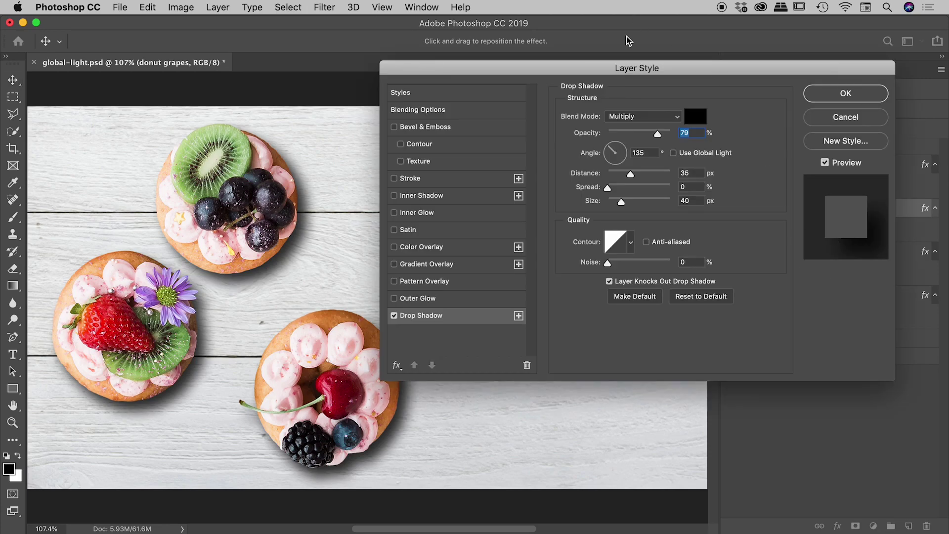
{"action": "left_click_drag", "start_coordinate": [620, 66], "coordinate": [645, 70]}
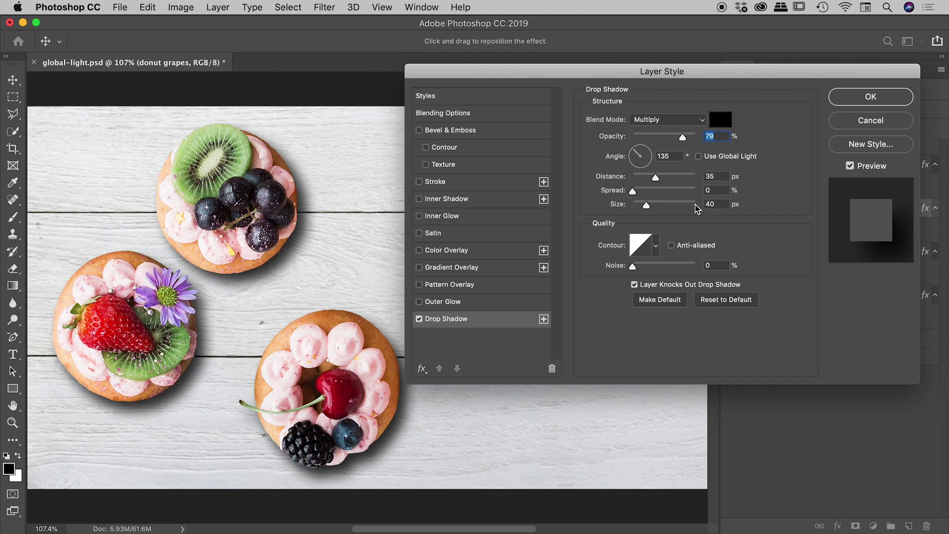
{"action": "left_click_drag", "start_coordinate": [655, 179], "coordinate": [650, 206]}
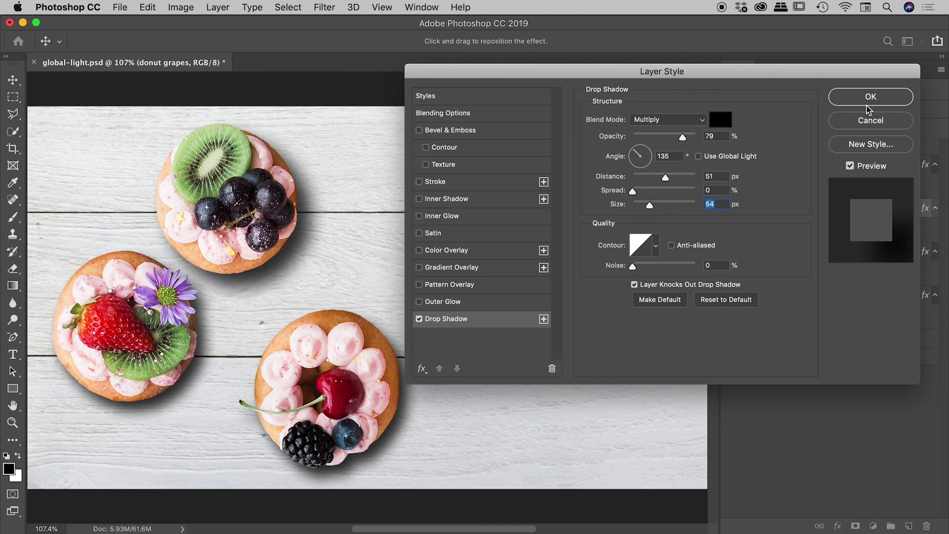
{"action": "left_click", "coordinate": [890, 121]}
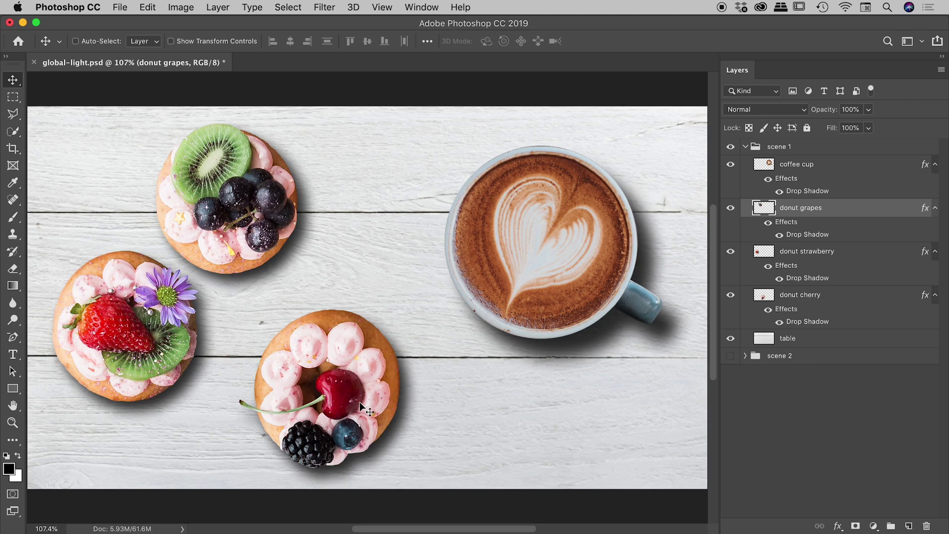
Step: Inspect the coffee cup's Drop Shadow settings against the canvas and close them unchanged
{"action": "left_click", "coordinate": [815, 168]}
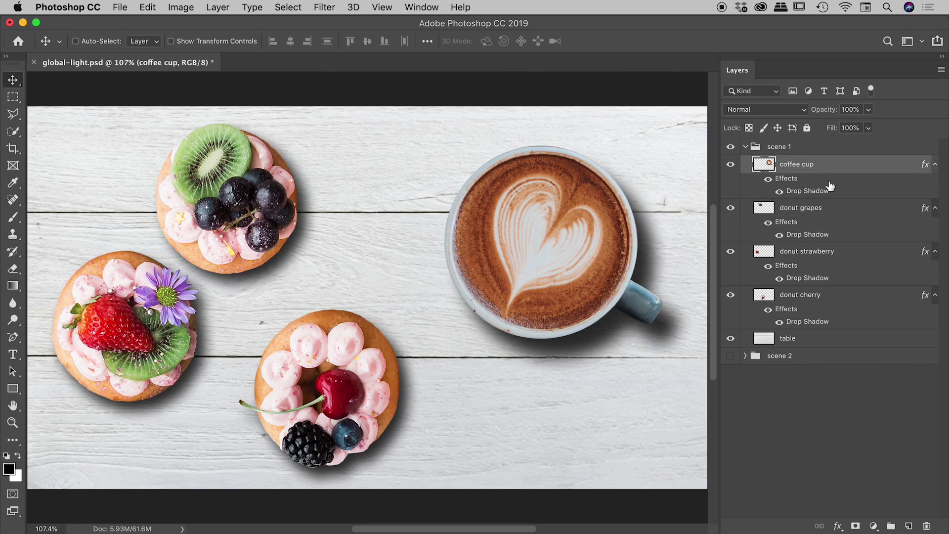
{"action": "double_click", "coordinate": [853, 193]}
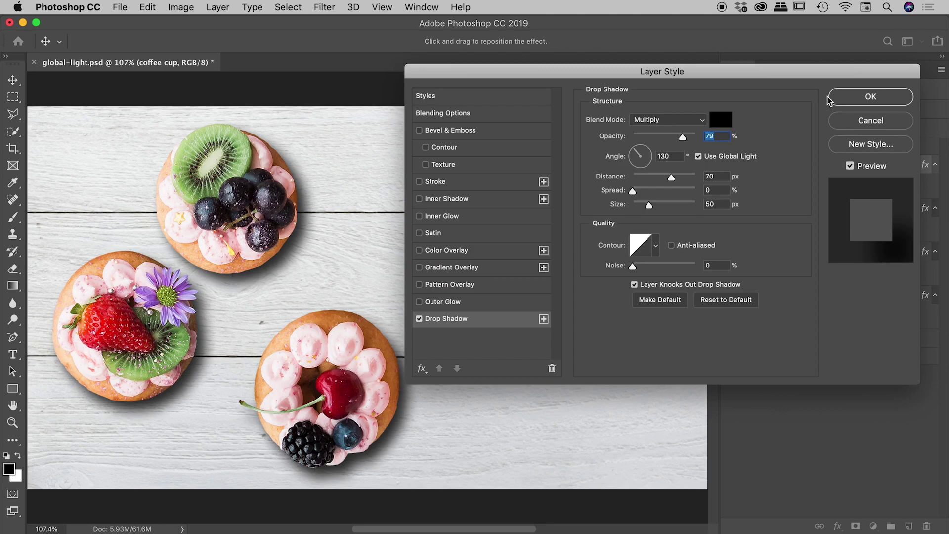
{"action": "left_click_drag", "start_coordinate": [829, 74], "coordinate": [428, 73]}
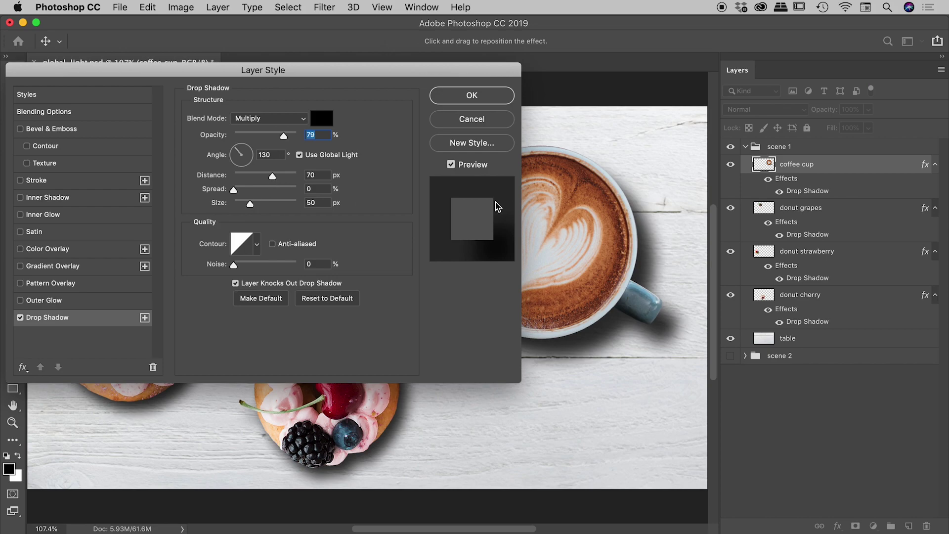
{"action": "left_click_drag", "start_coordinate": [476, 75], "coordinate": [520, 311]}
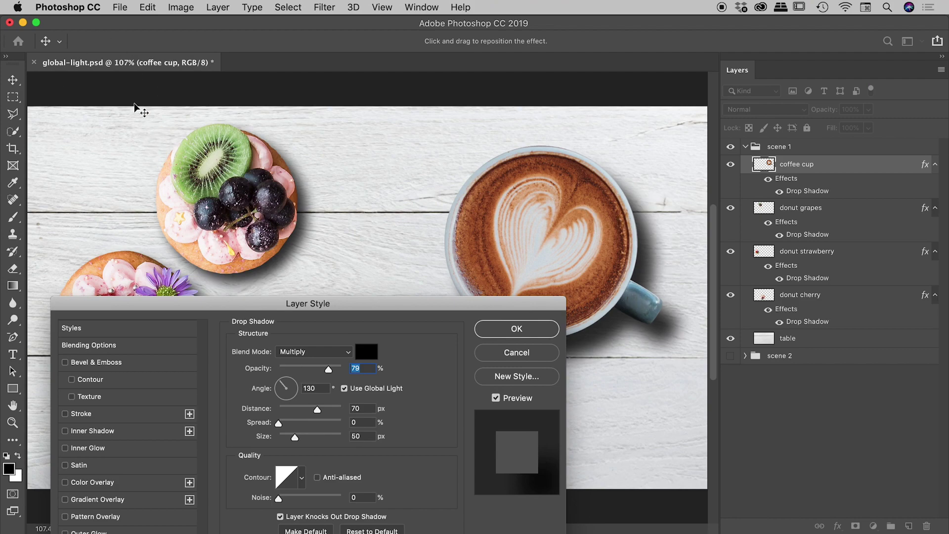
{"action": "left_click", "coordinate": [518, 353]}
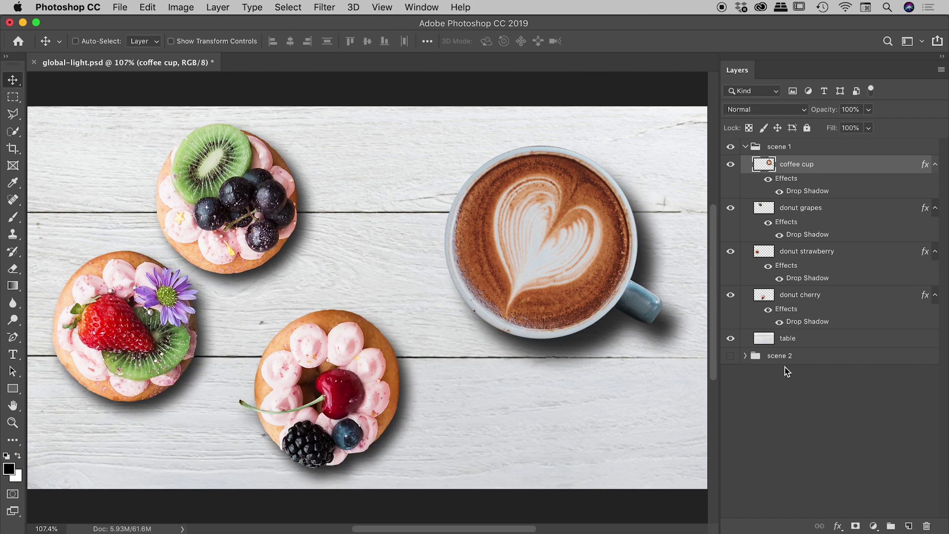
{"action": "left_click", "coordinate": [836, 398]}
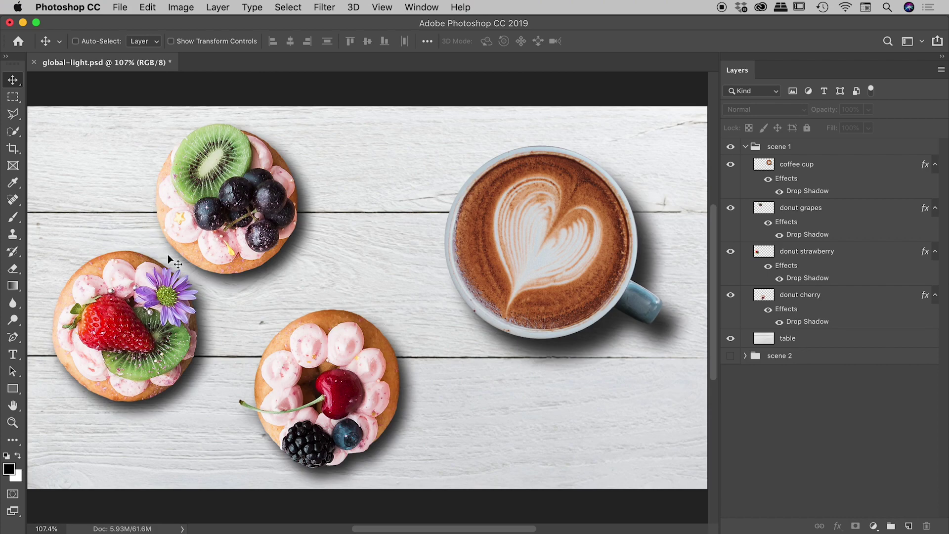
Step: Turn the donut grapes Drop Shadow angle to 45°, nudge it to 49°, and apply
{"action": "left_click", "coordinate": [854, 213]}
{"action": "double_click", "coordinate": [856, 238]}
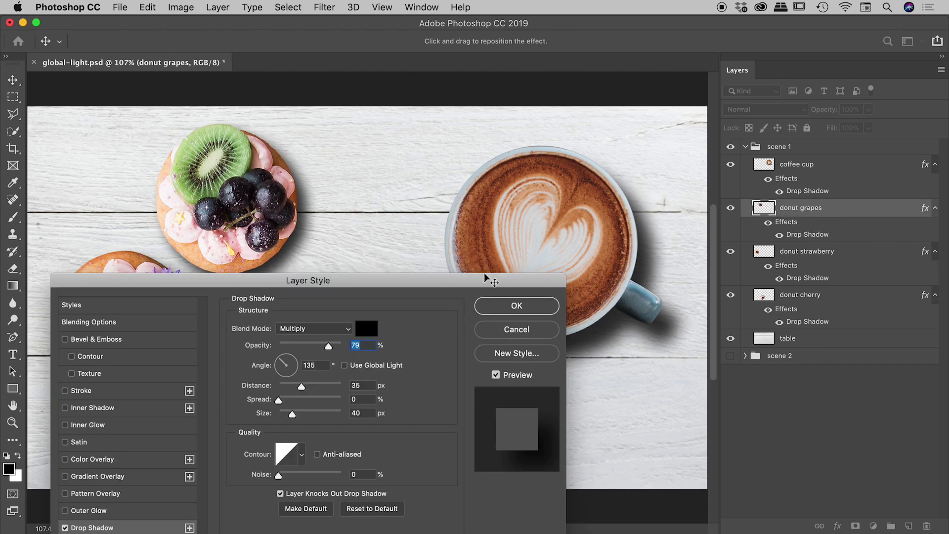
{"action": "left_click_drag", "start_coordinate": [486, 278], "coordinate": [795, 70]}
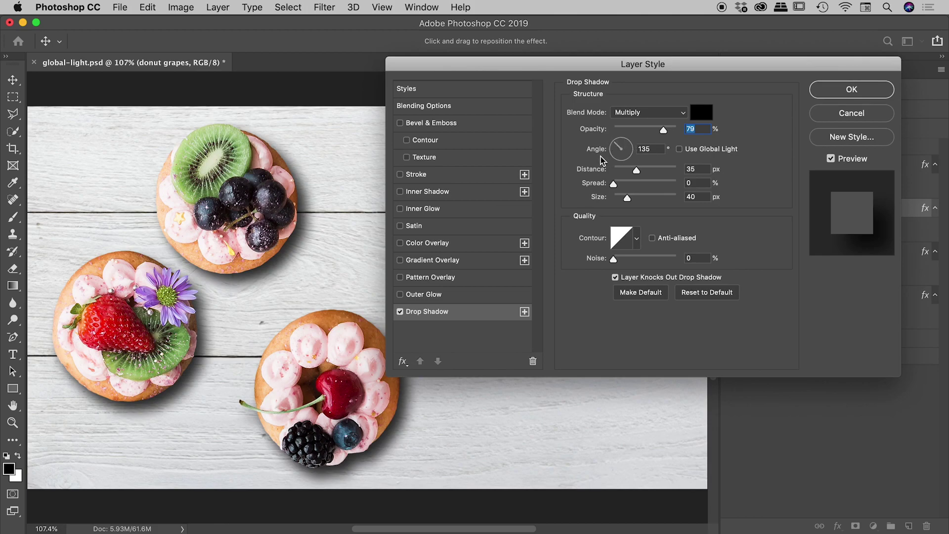
{"action": "left_click", "coordinate": [616, 143]}
{"action": "left_click_drag", "start_coordinate": [615, 147], "coordinate": [626, 143]}
{"action": "double_click", "coordinate": [644, 148]}
{"action": "key", "text": "Up"}
{"action": "key", "text": "Up"}
{"action": "key", "text": "Up"}
{"action": "key", "text": "Up"}
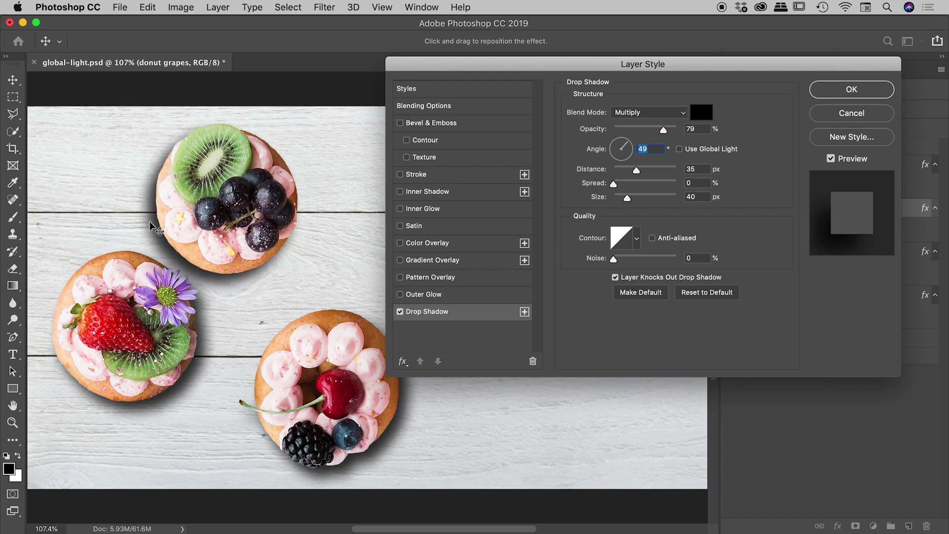
{"action": "left_click", "coordinate": [872, 91]}
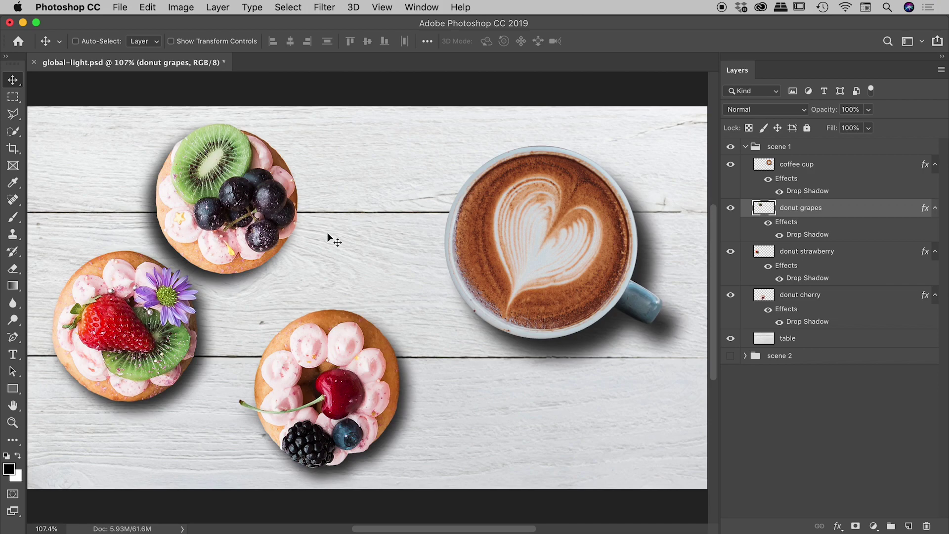
Step: Reopen the donut grapes Drop Shadow and link it back to Use Global Light
{"action": "key", "text": "super"}
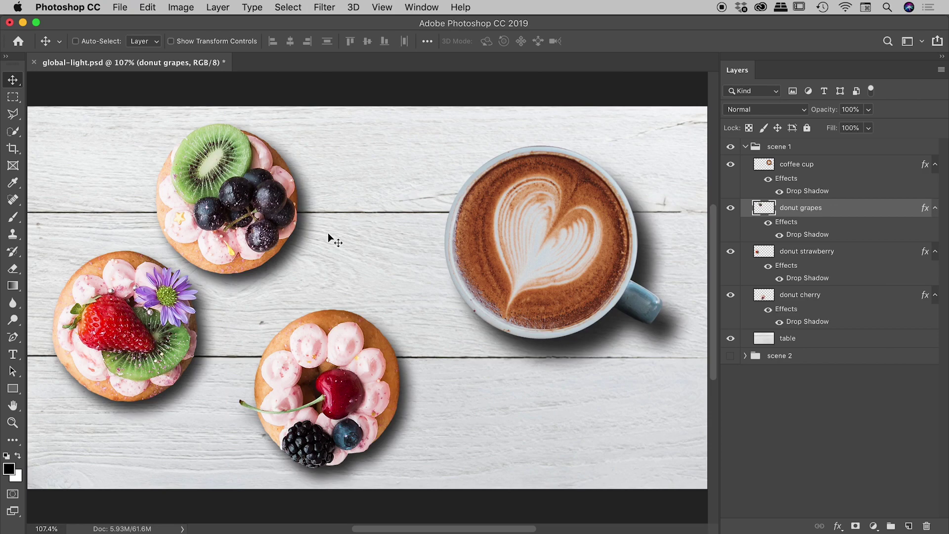
{"action": "double_click", "coordinate": [844, 238]}
{"action": "left_click_drag", "start_coordinate": [726, 73], "coordinate": [711, 89]}
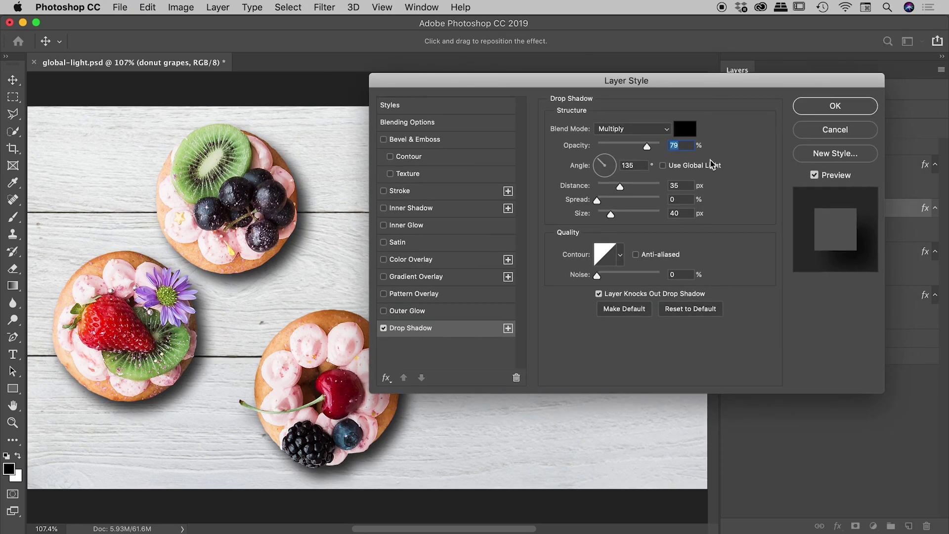
{"action": "left_click", "coordinate": [688, 167]}
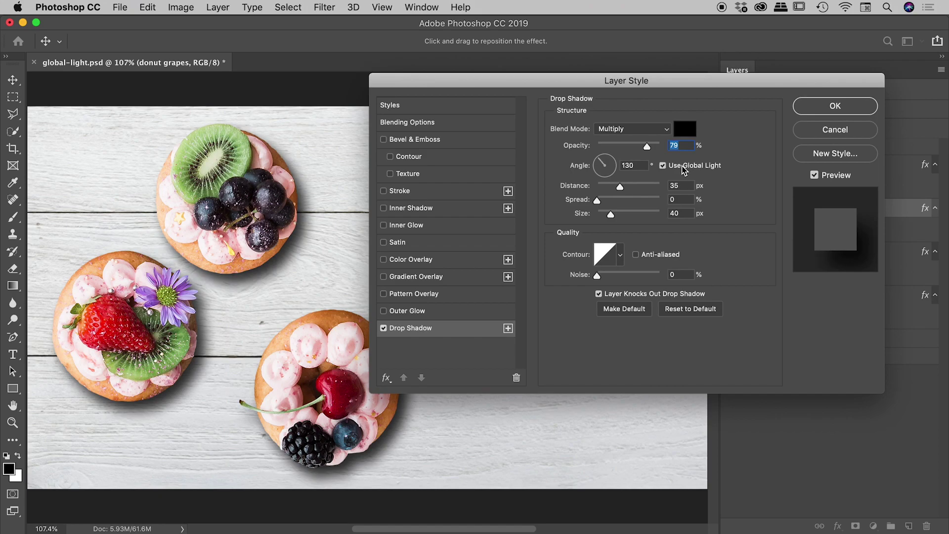
Step: Turn the shared global light angle to 28° while comparing the donuts, coffee cup and layers
{"action": "left_click_drag", "start_coordinate": [660, 81], "coordinate": [714, 83]}
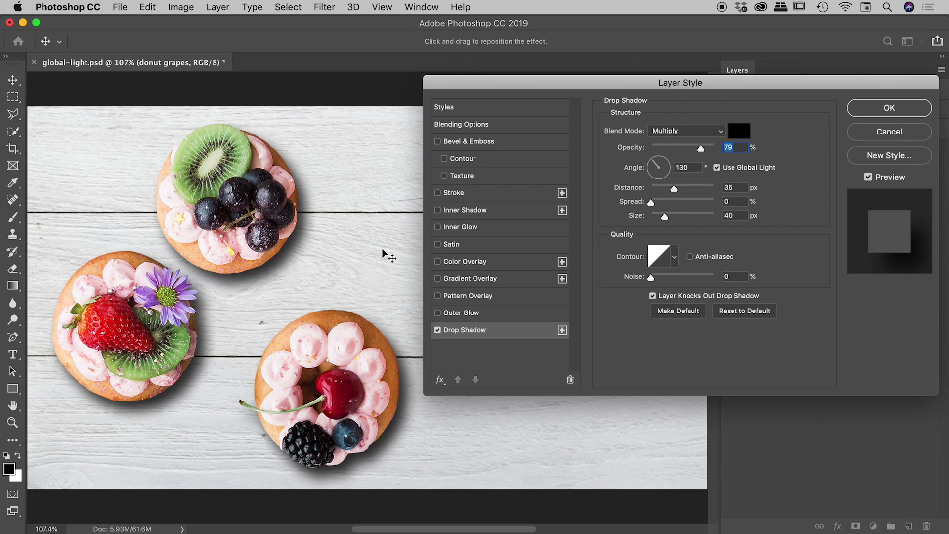
{"action": "left_click", "coordinate": [659, 159]}
{"action": "left_click_drag", "start_coordinate": [659, 159], "coordinate": [672, 160]}
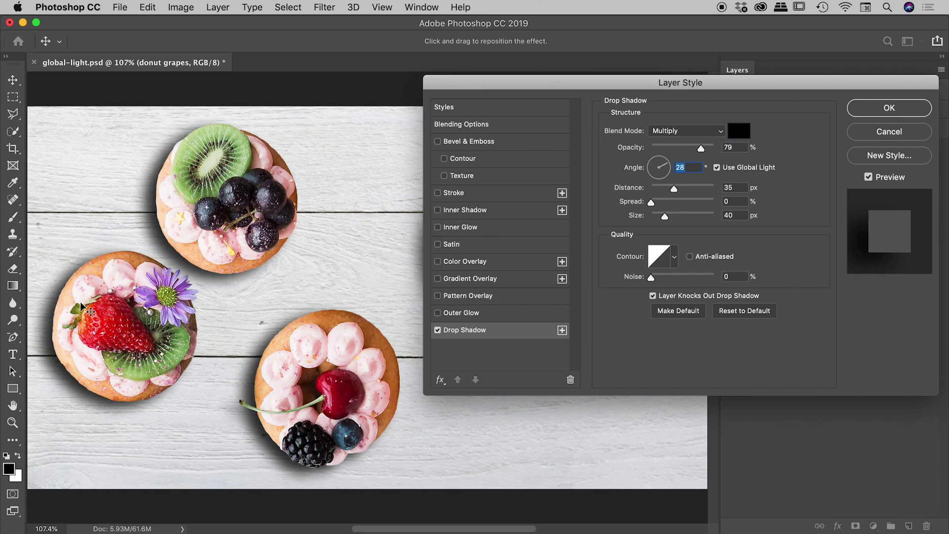
{"action": "left_click_drag", "start_coordinate": [501, 84], "coordinate": [722, 90]}
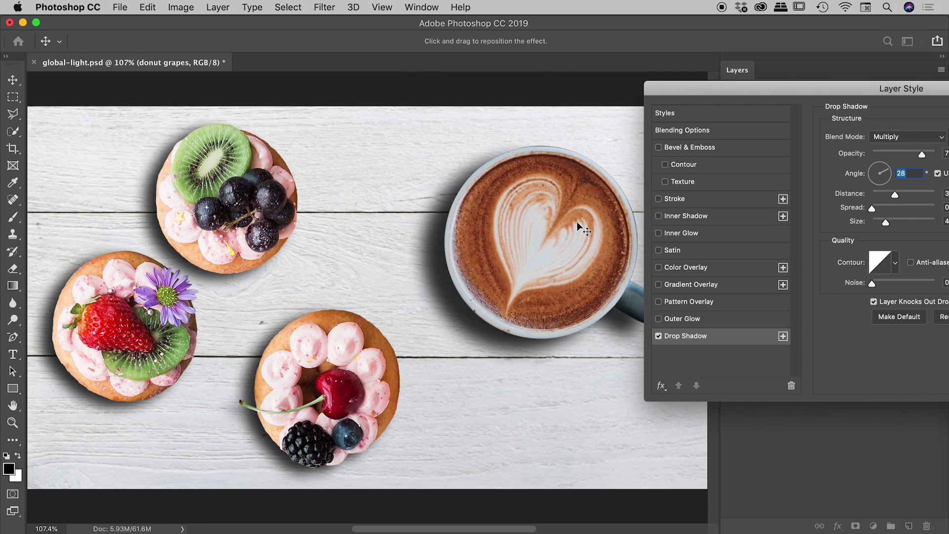
{"action": "left_click_drag", "start_coordinate": [771, 95], "coordinate": [468, 92]}
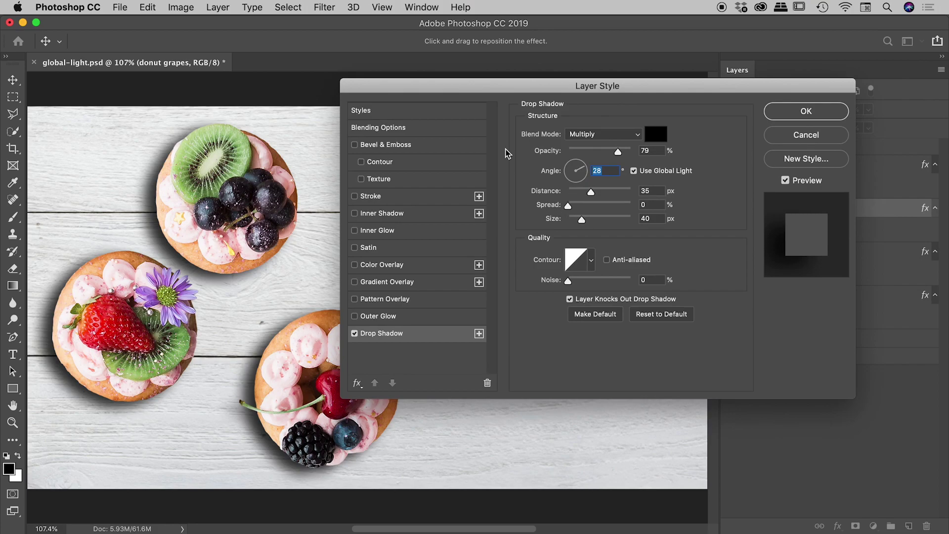
{"action": "left_click_drag", "start_coordinate": [447, 87], "coordinate": [682, 116]}
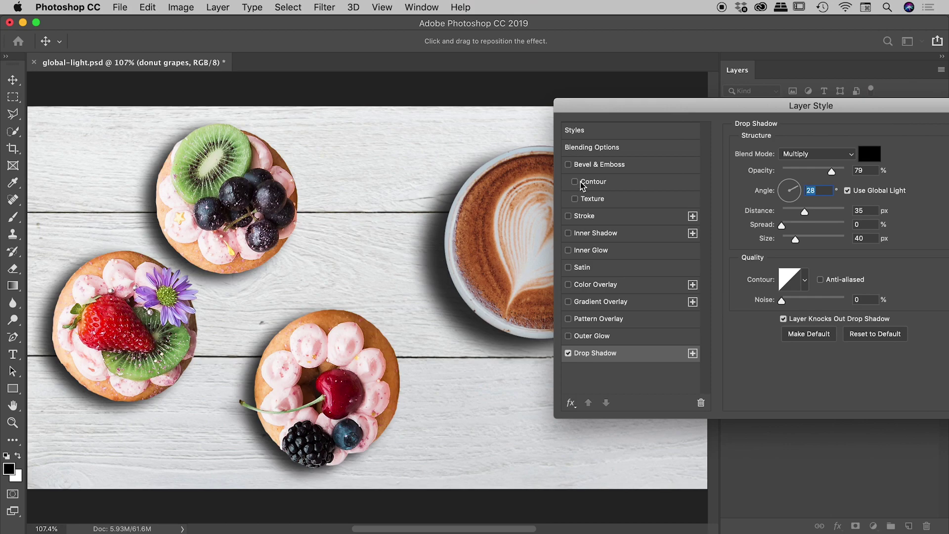
{"action": "left_click_drag", "start_coordinate": [652, 109], "coordinate": [351, 111]}
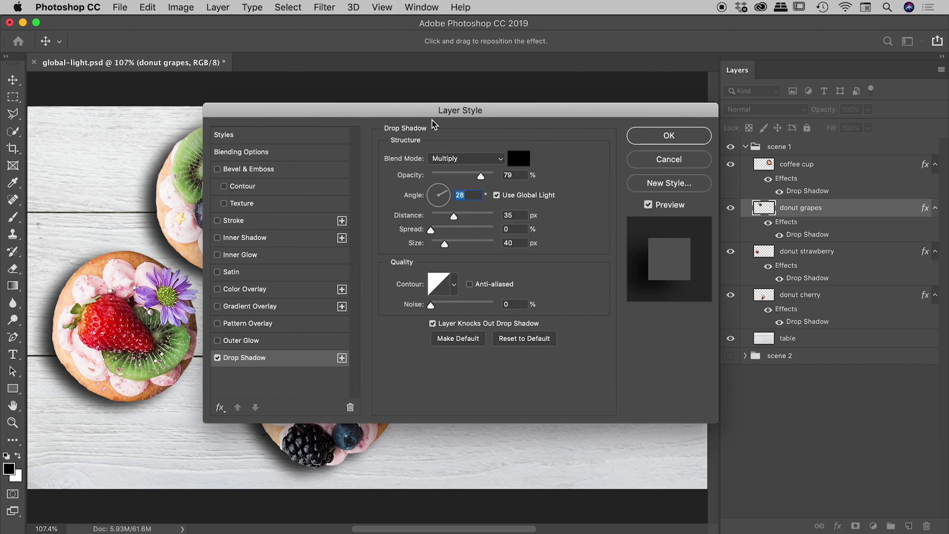
{"action": "left_click", "coordinate": [689, 158]}
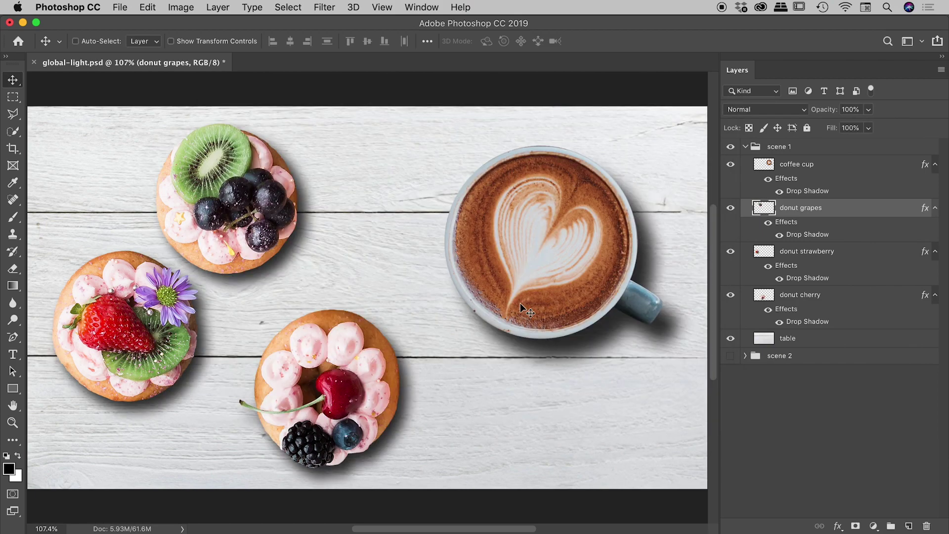
{"action": "double_click", "coordinate": [856, 236]}
{"action": "left_click_drag", "start_coordinate": [500, 115], "coordinate": [736, 117]}
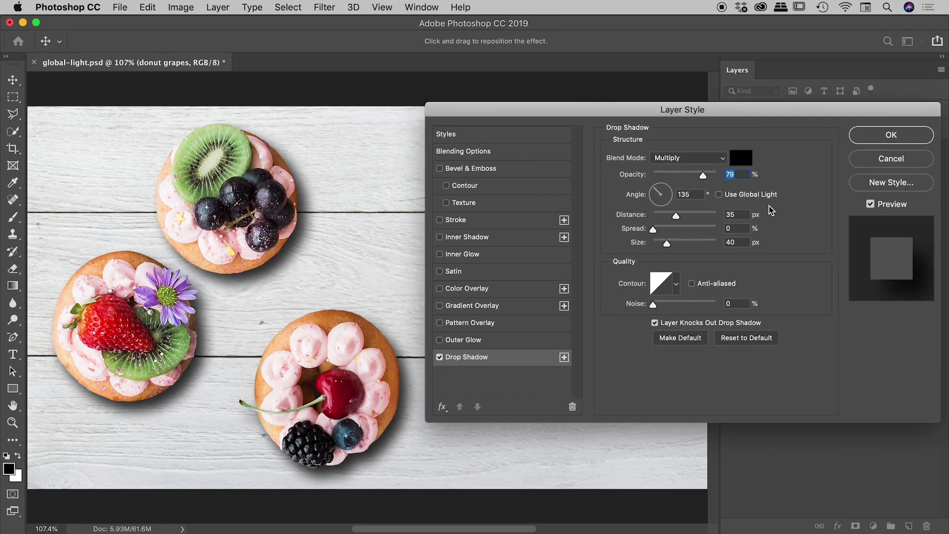
{"action": "left_click", "coordinate": [745, 198]}
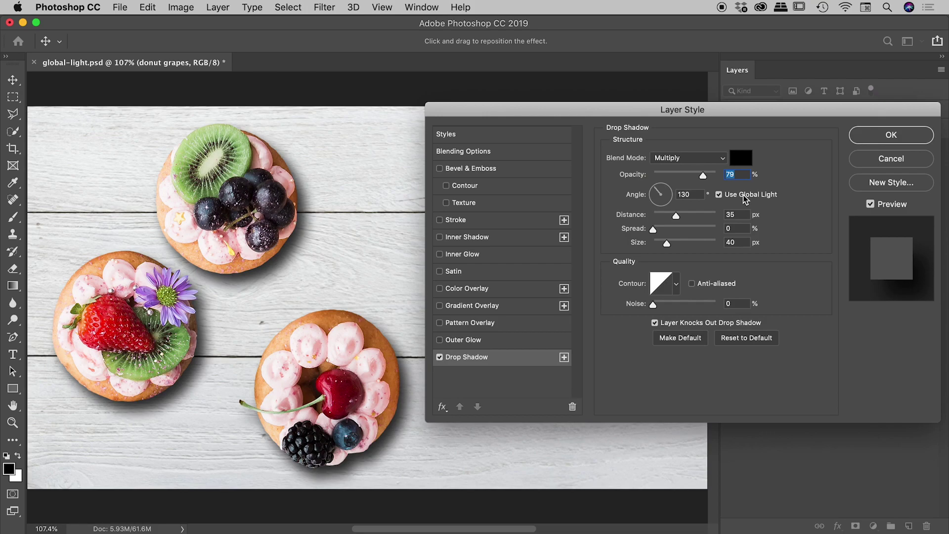
{"action": "left_click_drag", "start_coordinate": [658, 192], "coordinate": [661, 184]}
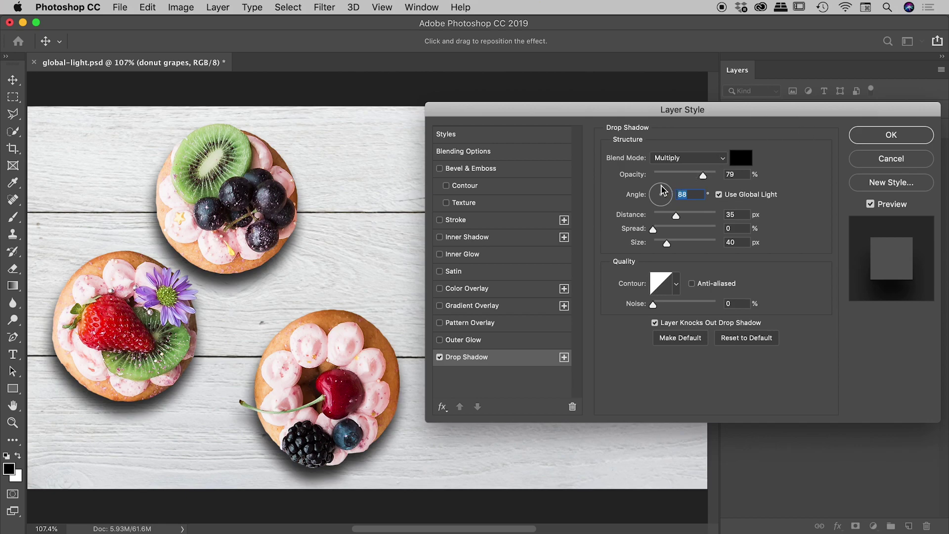
{"action": "left_click_drag", "start_coordinate": [662, 190], "coordinate": [659, 187]}
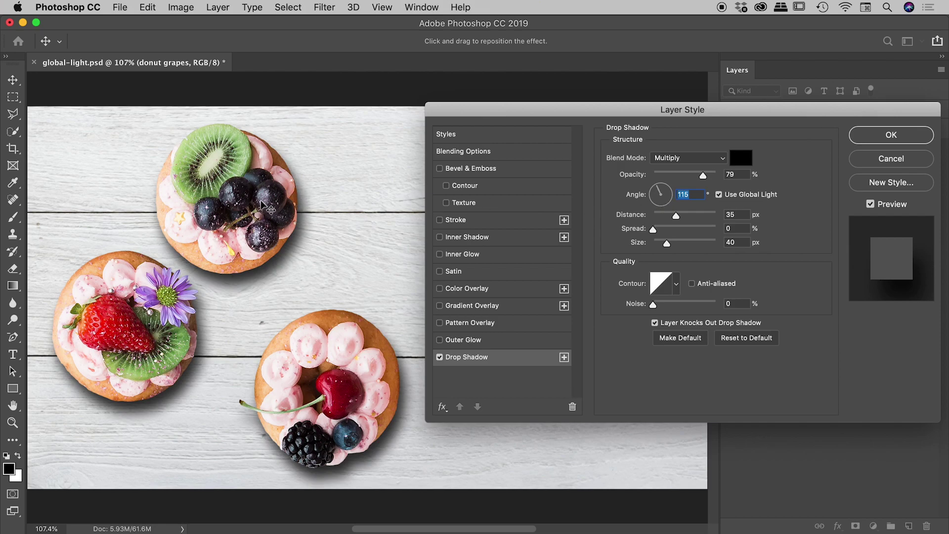
{"action": "left_click", "coordinate": [740, 196]}
{"action": "left_click", "coordinate": [670, 193]}
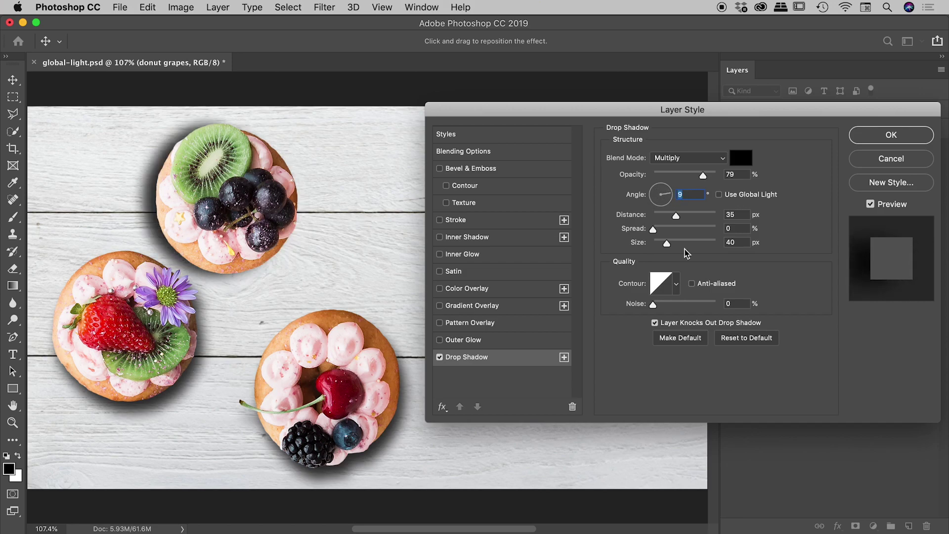
{"action": "left_click", "coordinate": [891, 162]}
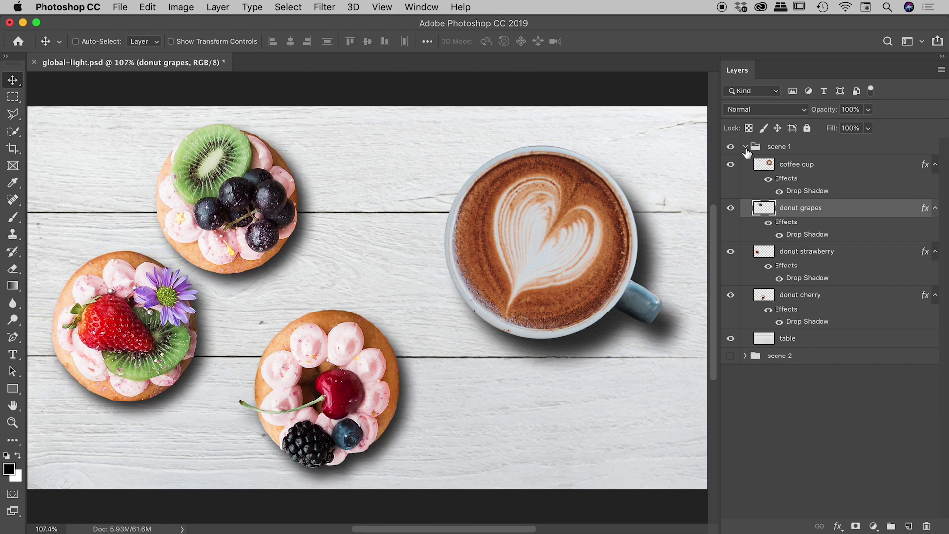
Step: Collapse and hide scene 1, then show and expand scene 2
{"action": "left_click", "coordinate": [745, 146]}
{"action": "left_click", "coordinate": [731, 147]}
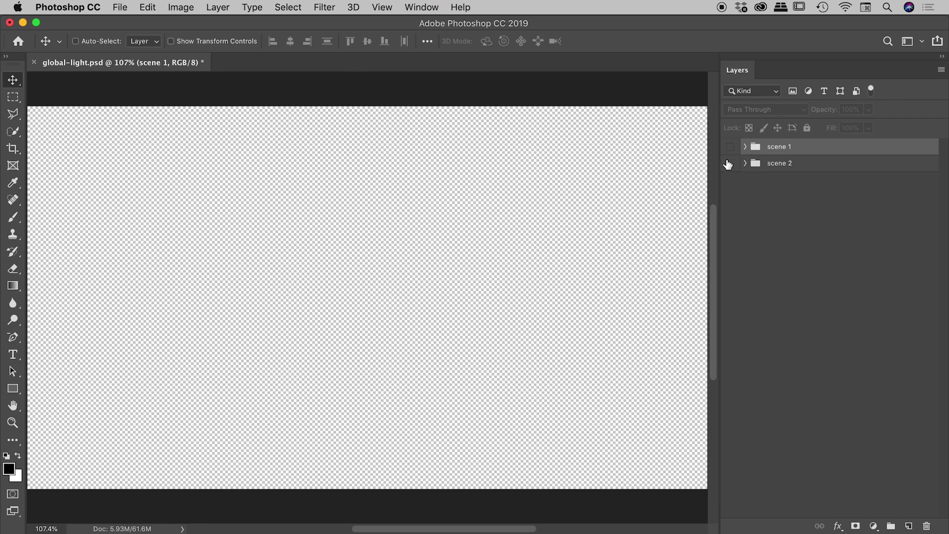
{"action": "left_click", "coordinate": [730, 163]}
{"action": "left_click", "coordinate": [745, 163]}
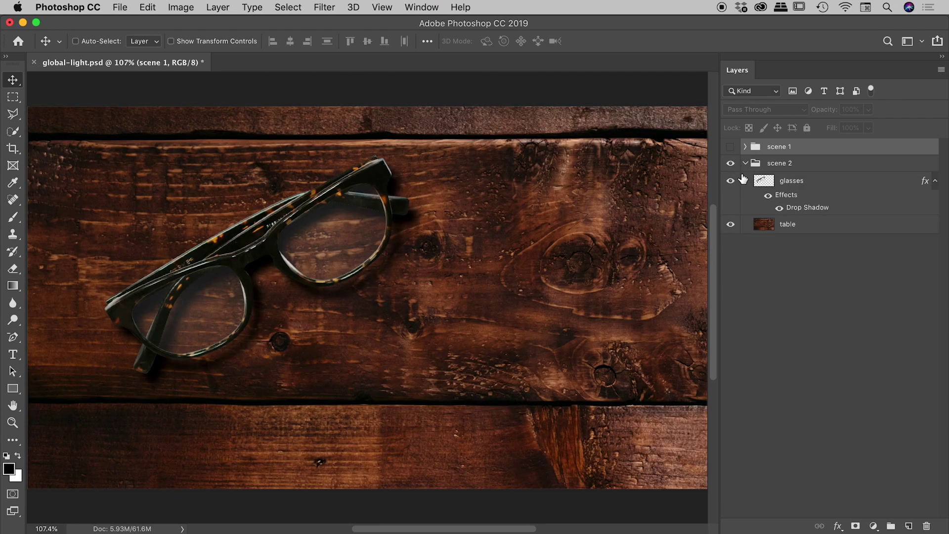
Step: Check the wooden table and glasses layers' visibility, ending with the glasses layer selected
{"action": "left_click", "coordinate": [788, 225]}
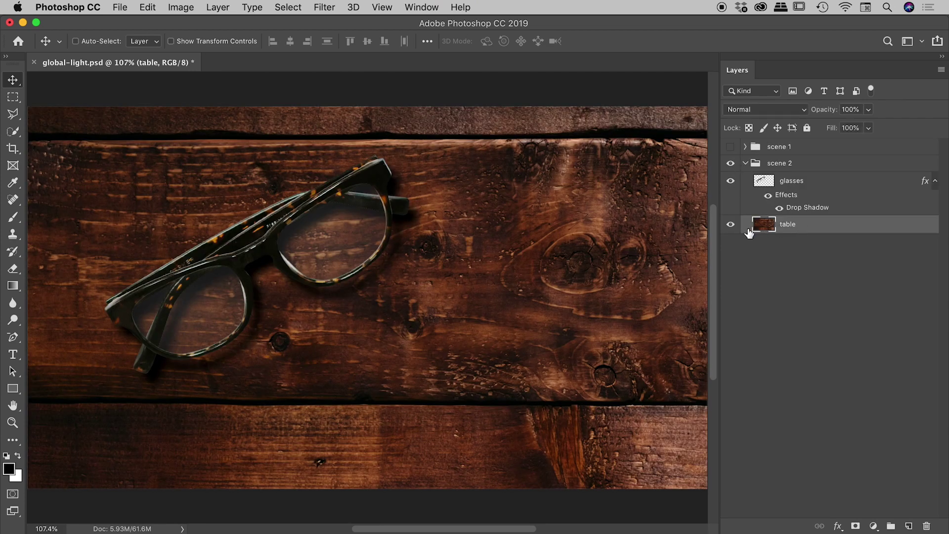
{"action": "left_click", "coordinate": [730, 225]}
{"action": "left_click", "coordinate": [731, 225]}
{"action": "left_click", "coordinate": [731, 181]}
{"action": "left_click", "coordinate": [731, 181]}
{"action": "left_click", "coordinate": [796, 182]}
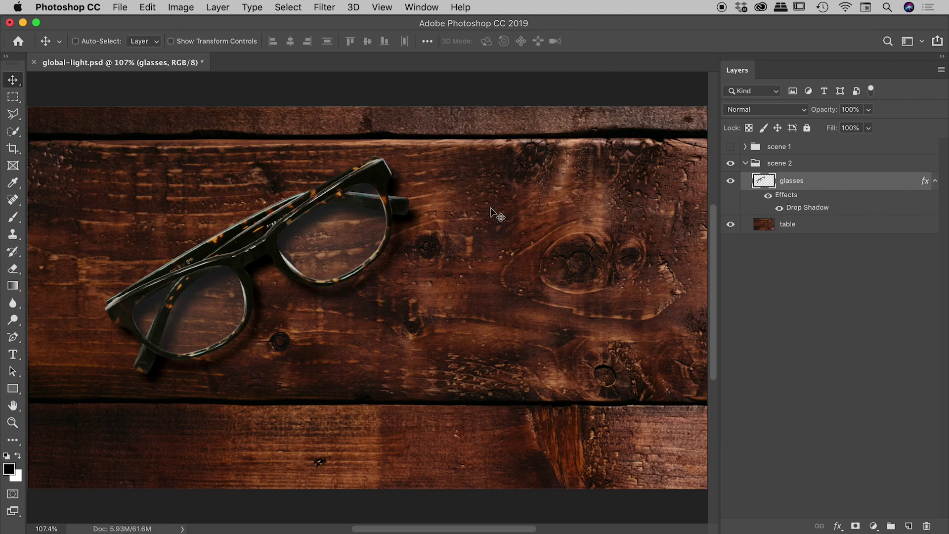
{"action": "double_click", "coordinate": [836, 212]}
{"action": "left_click_drag", "start_coordinate": [651, 116], "coordinate": [610, 95]}
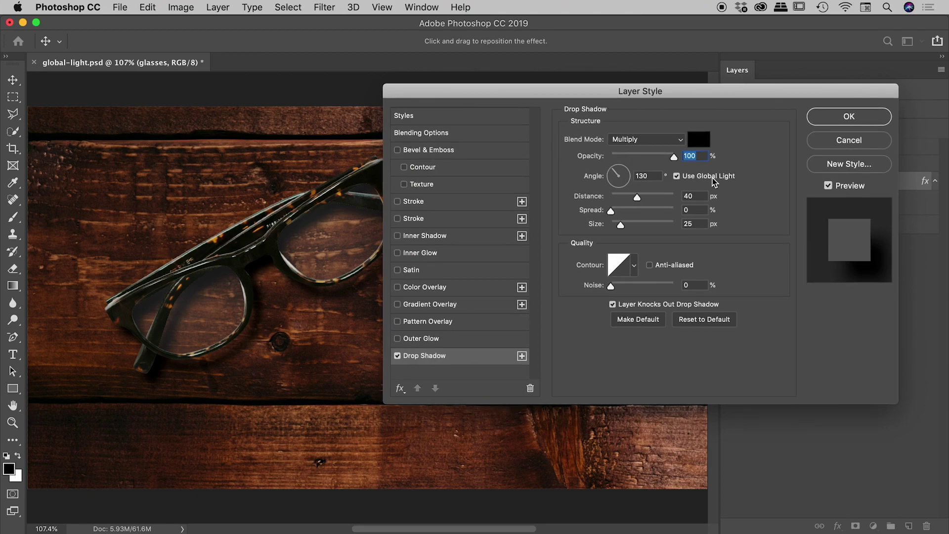
{"action": "left_click", "coordinate": [849, 142]}
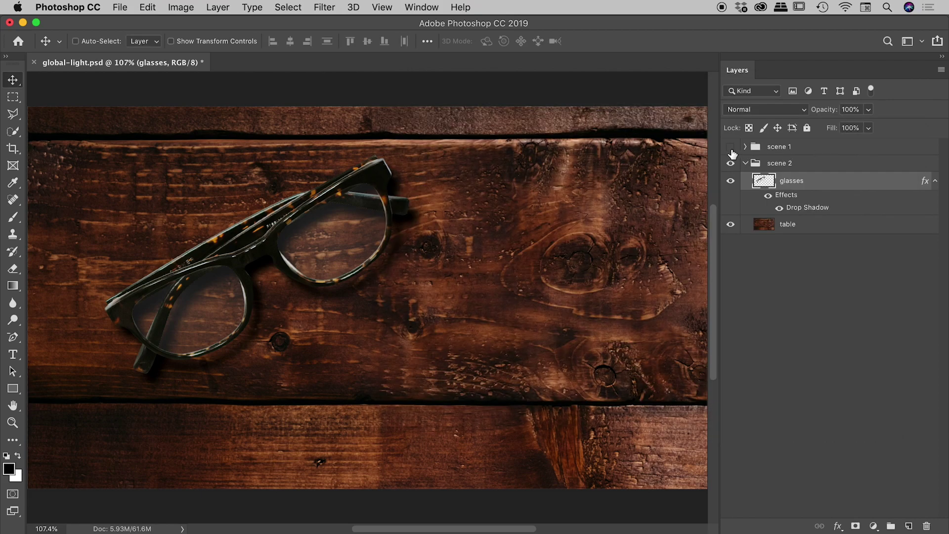
{"action": "left_click", "coordinate": [731, 148]}
{"action": "left_click", "coordinate": [744, 147]}
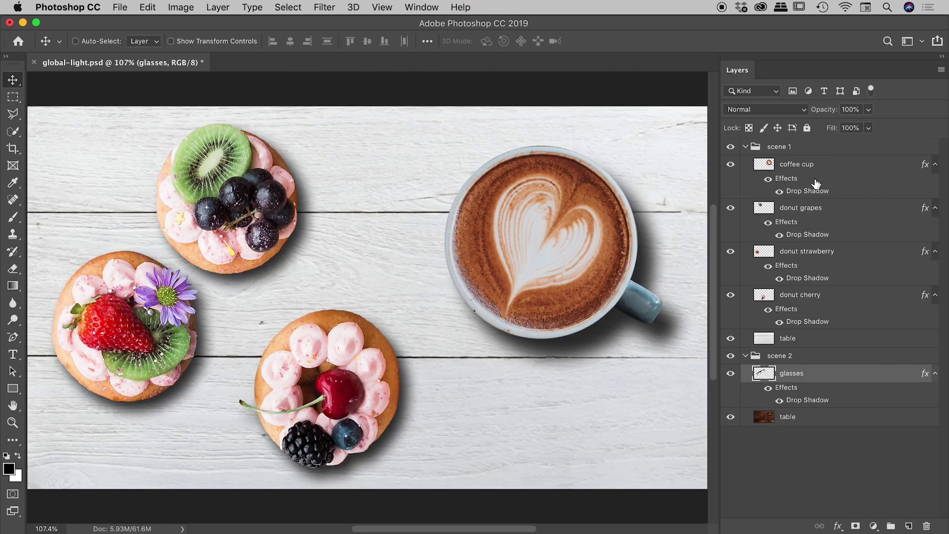
{"action": "left_click", "coordinate": [745, 147]}
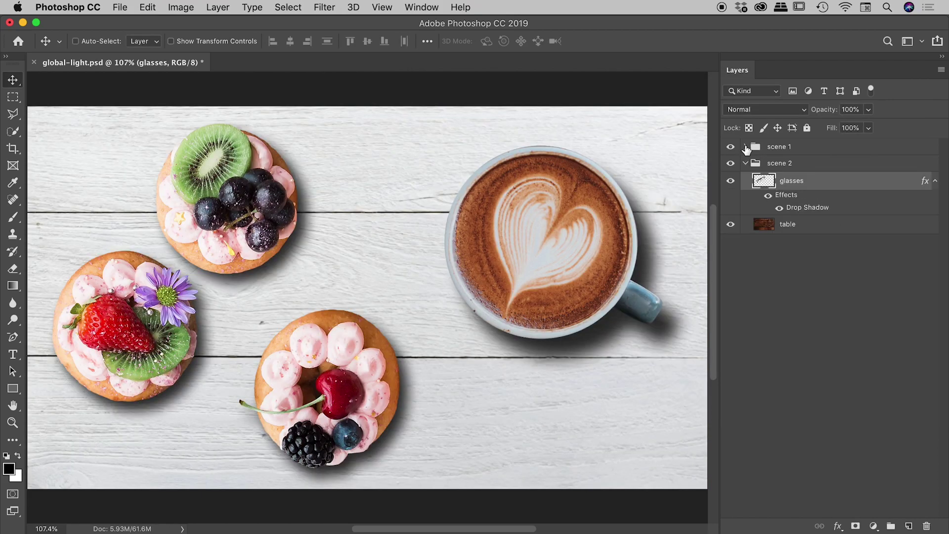
{"action": "left_click", "coordinate": [731, 147]}
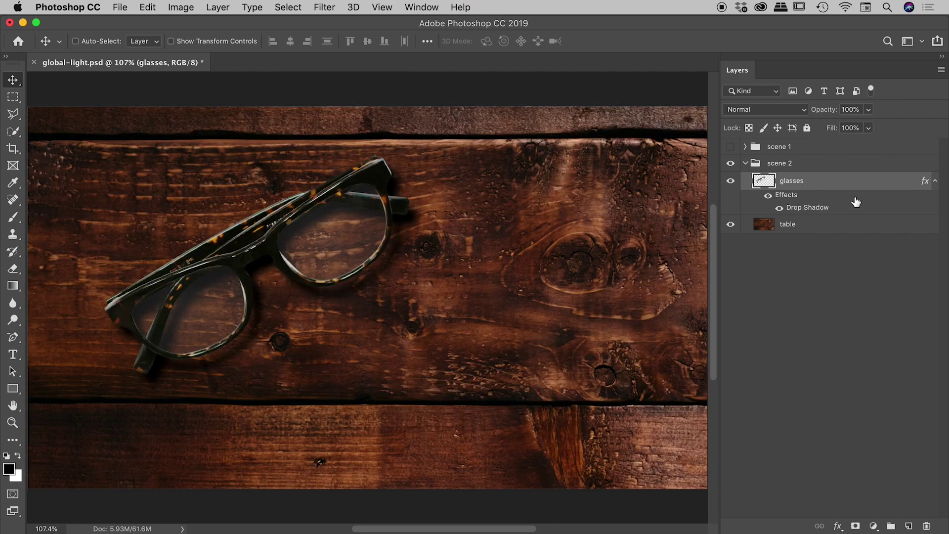
Step: Unlink the glasses Drop Shadow from Global Light, using a 40° angle and 38 px distance
{"action": "double_click", "coordinate": [854, 208]}
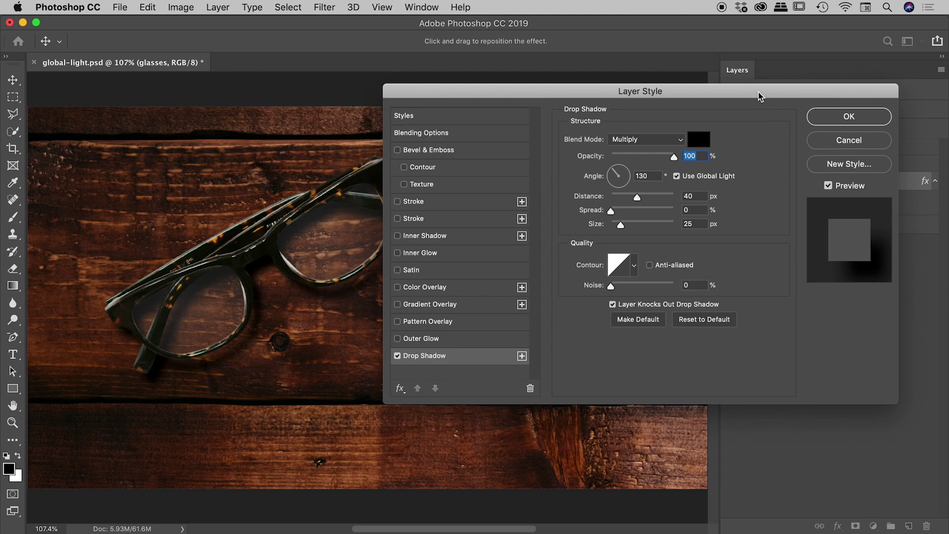
{"action": "left_click_drag", "start_coordinate": [758, 92], "coordinate": [751, 104]}
{"action": "left_click", "coordinate": [687, 188]}
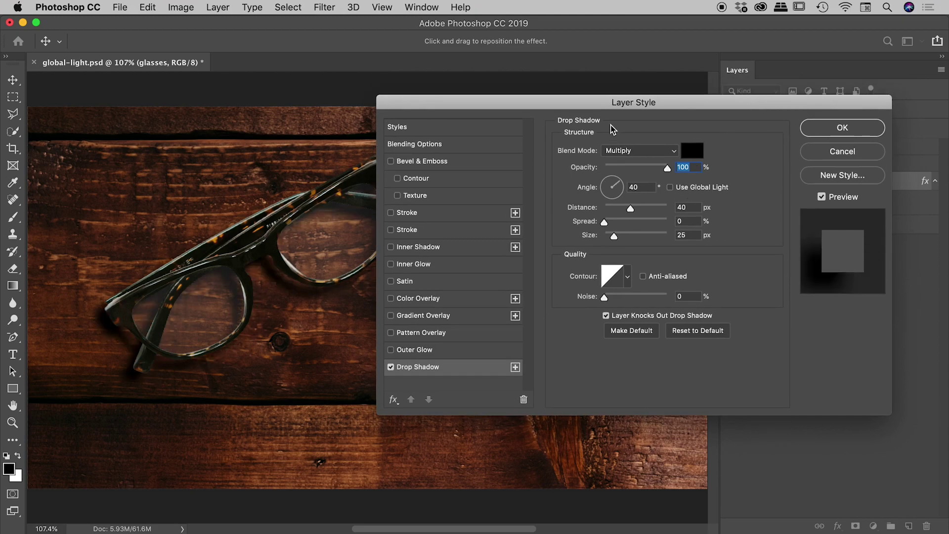
{"action": "left_click_drag", "start_coordinate": [613, 105], "coordinate": [664, 101]}
{"action": "left_click_drag", "start_coordinate": [681, 208], "coordinate": [681, 208]}
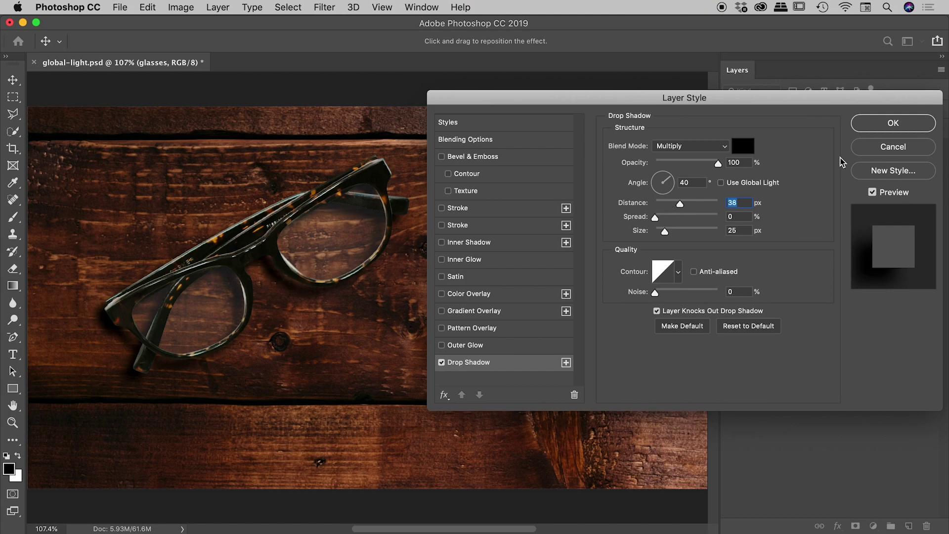
{"action": "left_click", "coordinate": [892, 123]}
{"action": "left_click", "coordinate": [820, 272]}
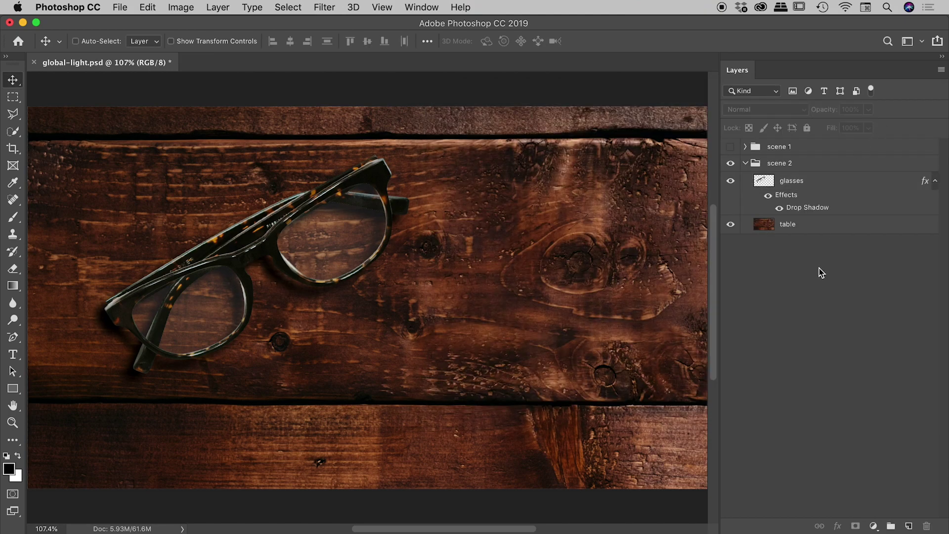